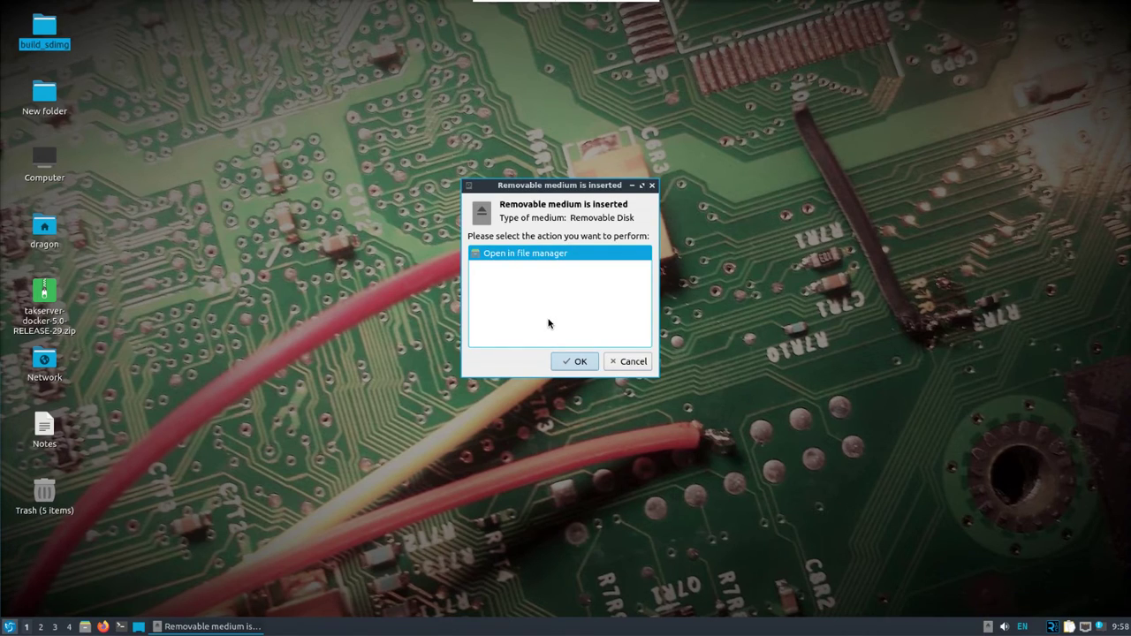
# Dismiss the removable-disk prompt, then launch KDE Partition Manager and authenticate as administrator
pyautogui.click(628, 361)
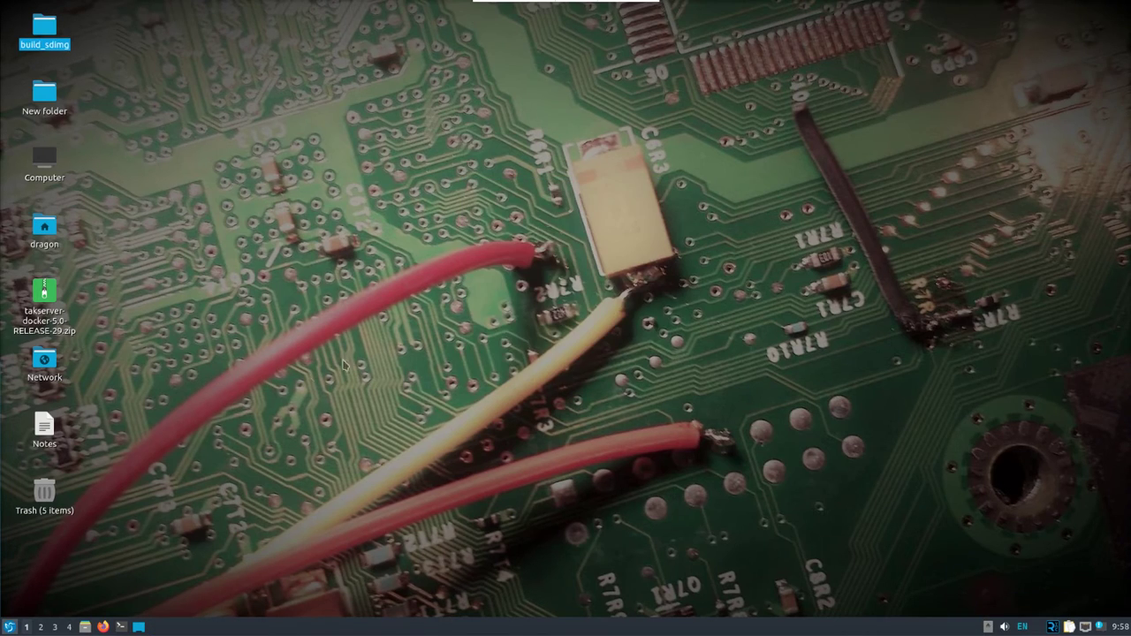
pyautogui.click(8, 626)
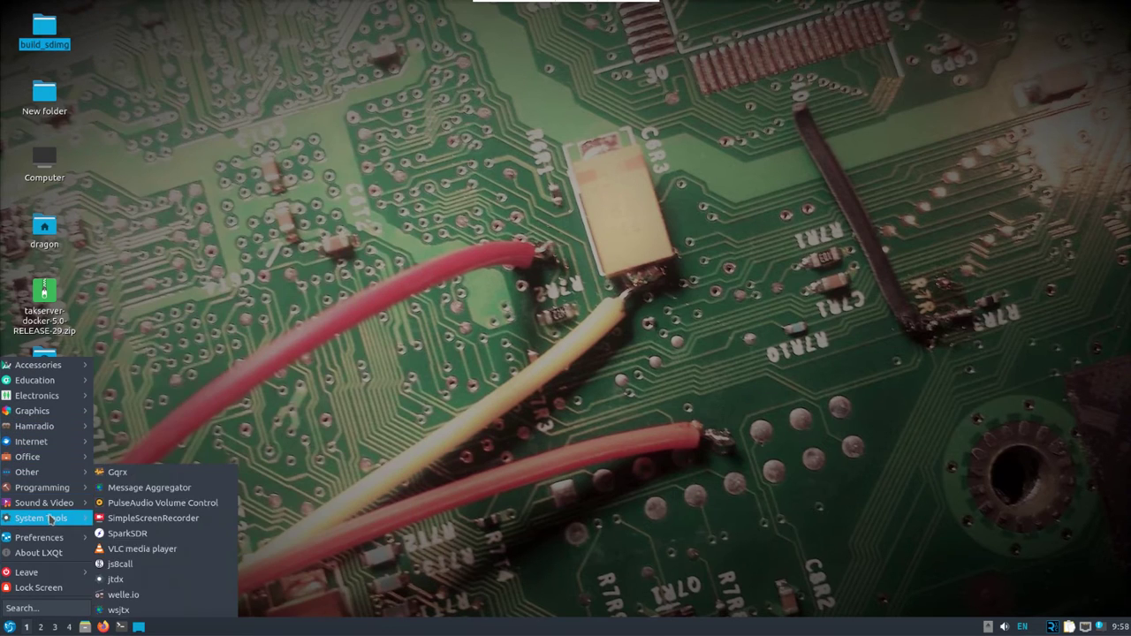
pyautogui.moveTo(51, 520)
pyautogui.click(154, 442)
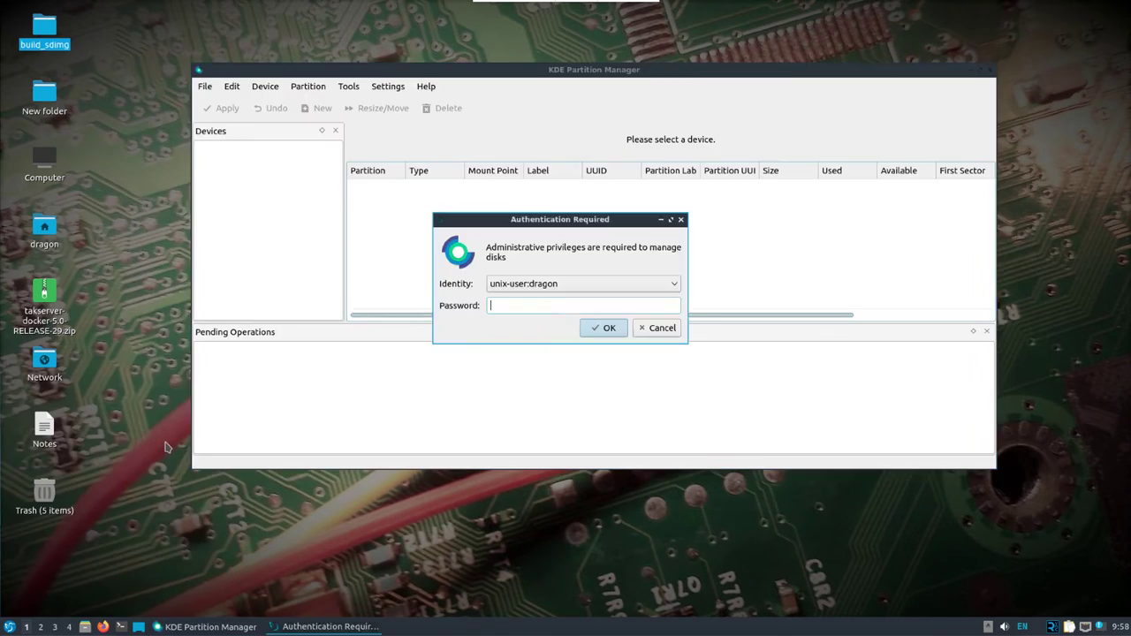
pyautogui.write('******')
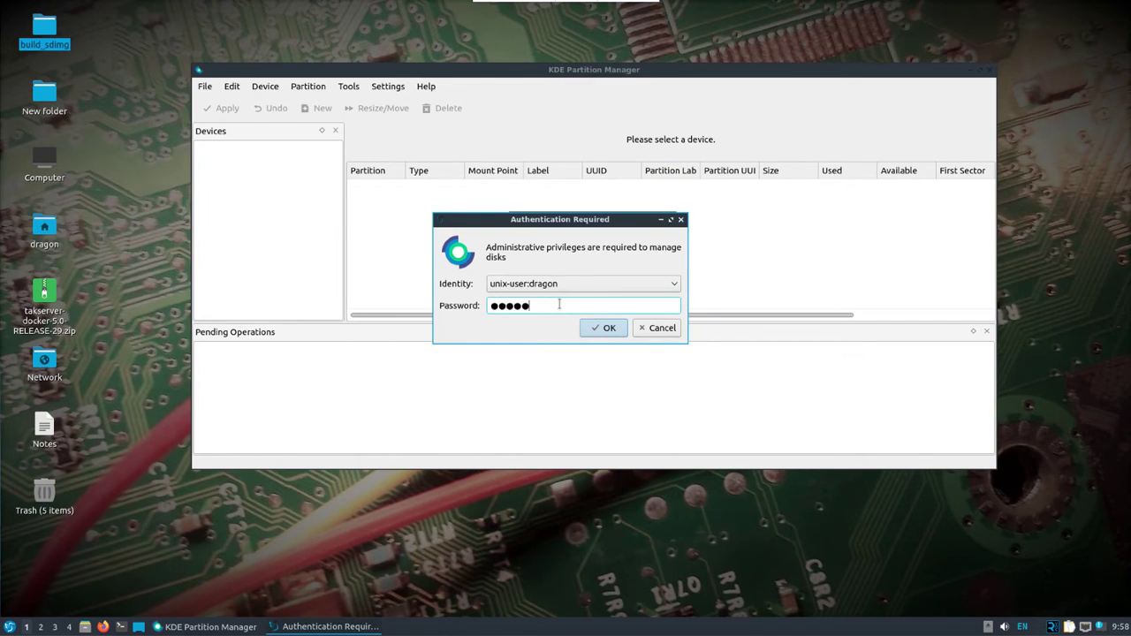
pyautogui.press('Return')
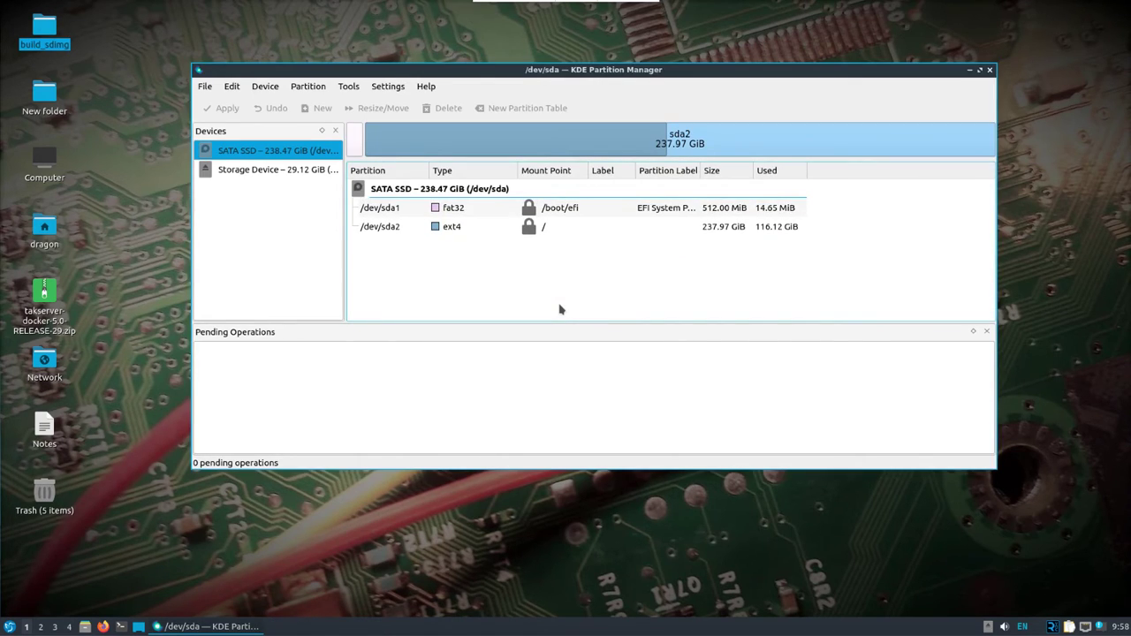
# On the 29.12 GiB SD card /dev/sdb, unmount sdb1 and queue its deletion
pyautogui.click(289, 174)
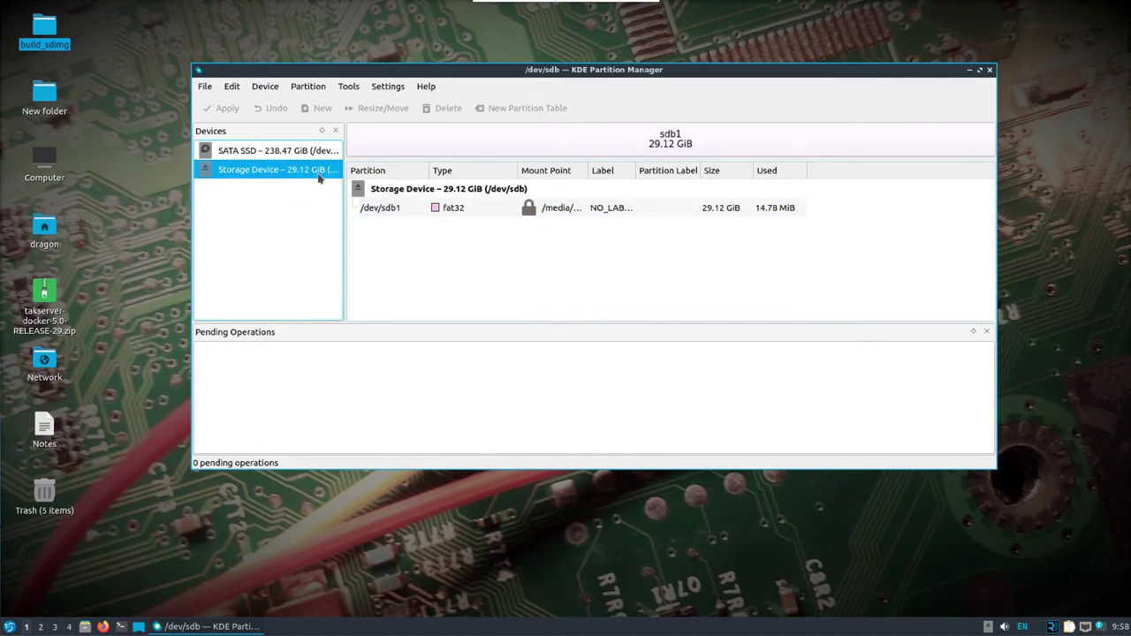
pyautogui.rightClick(303, 169)
pyautogui.click(598, 138)
pyautogui.click(598, 138)
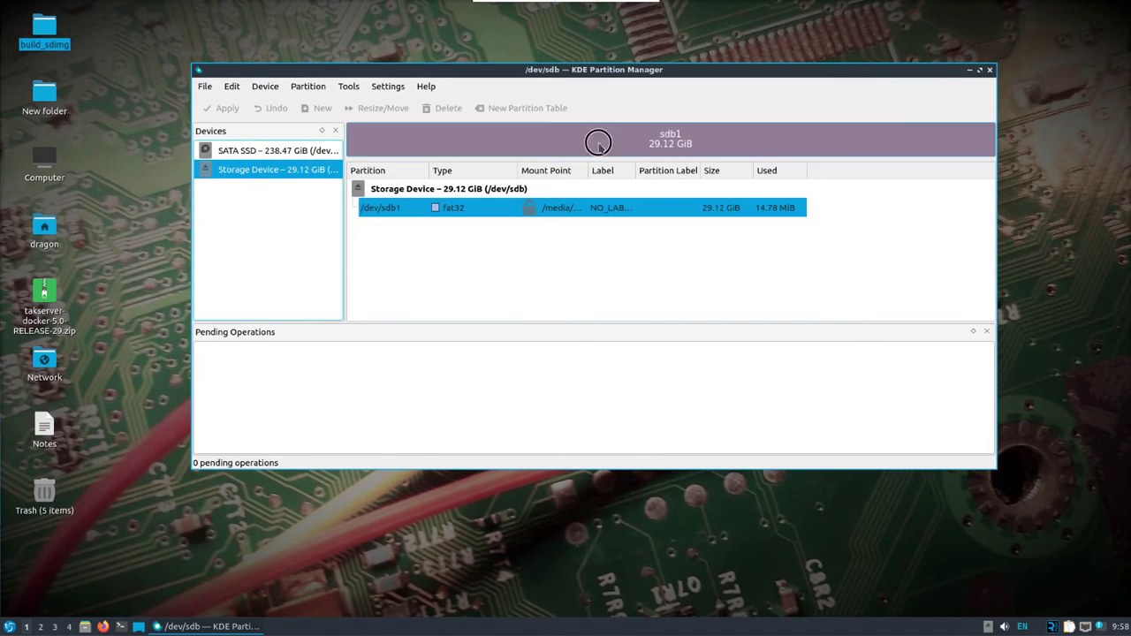
pyautogui.rightClick(597, 143)
pyautogui.click(626, 266)
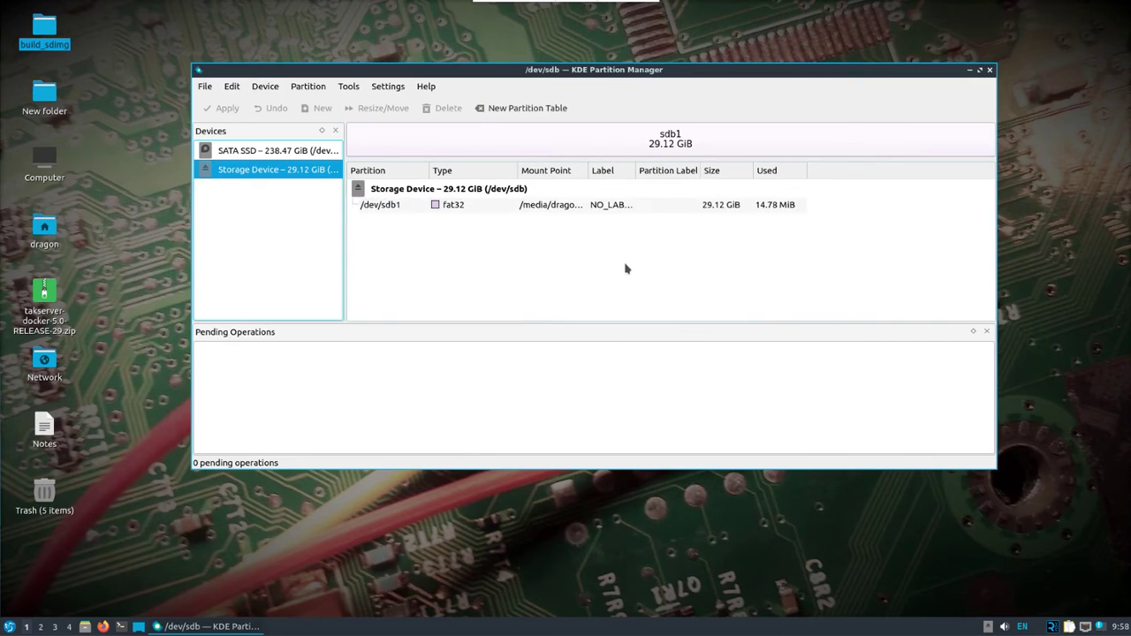
pyautogui.rightClick(567, 143)
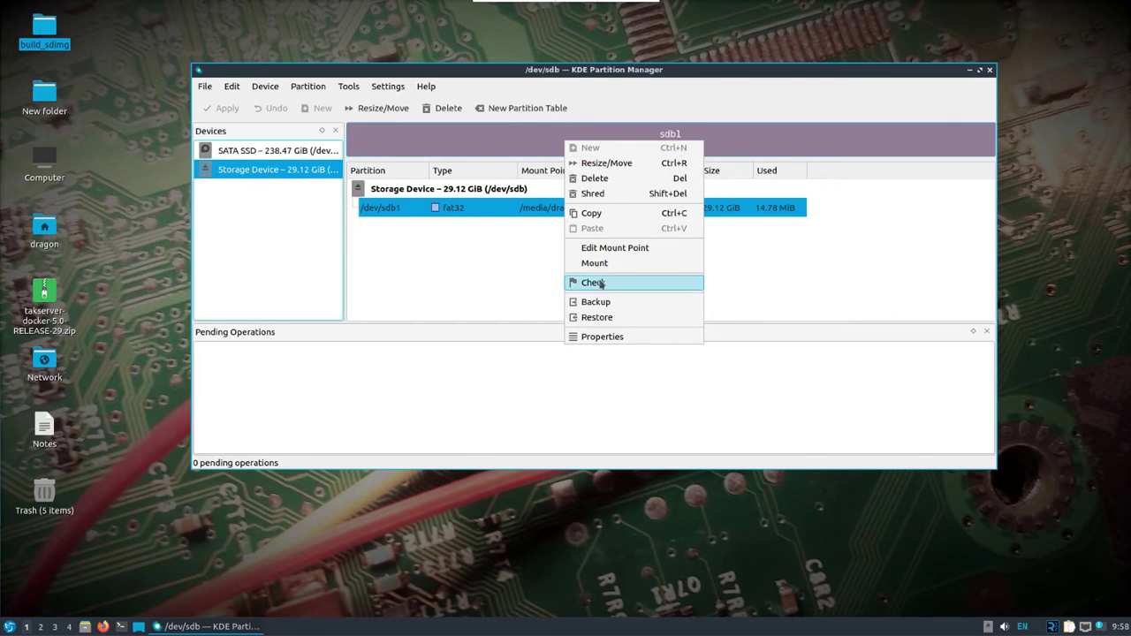
pyautogui.click(590, 179)
# Queue a new fat32 partition in the unallocated space and apply the pending operations
pyautogui.rightClick(608, 141)
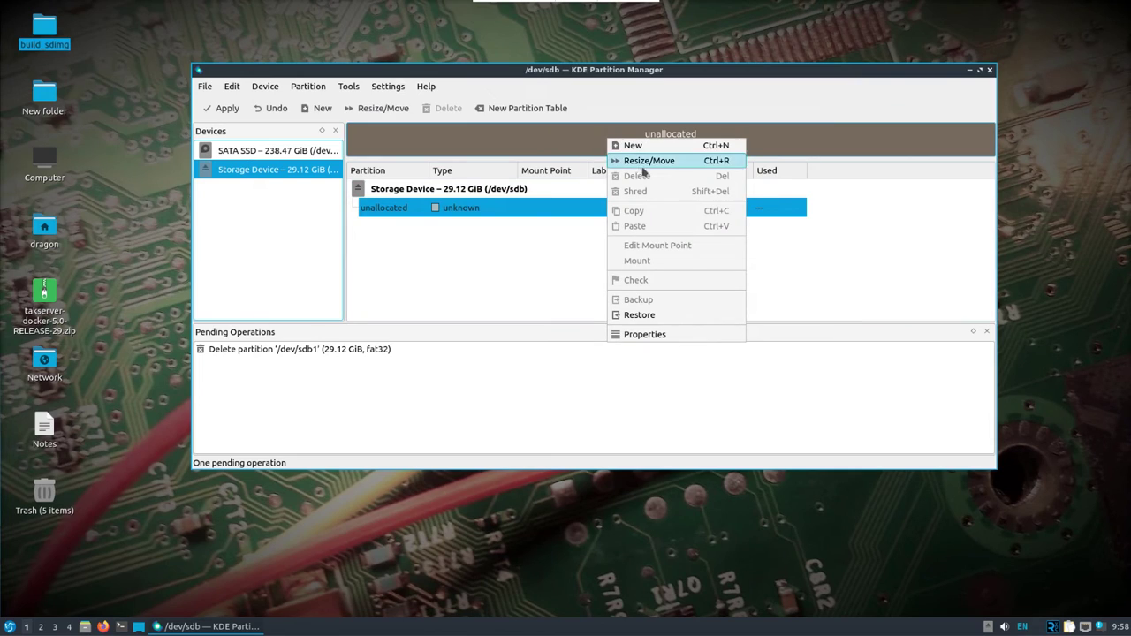
pyautogui.click(636, 150)
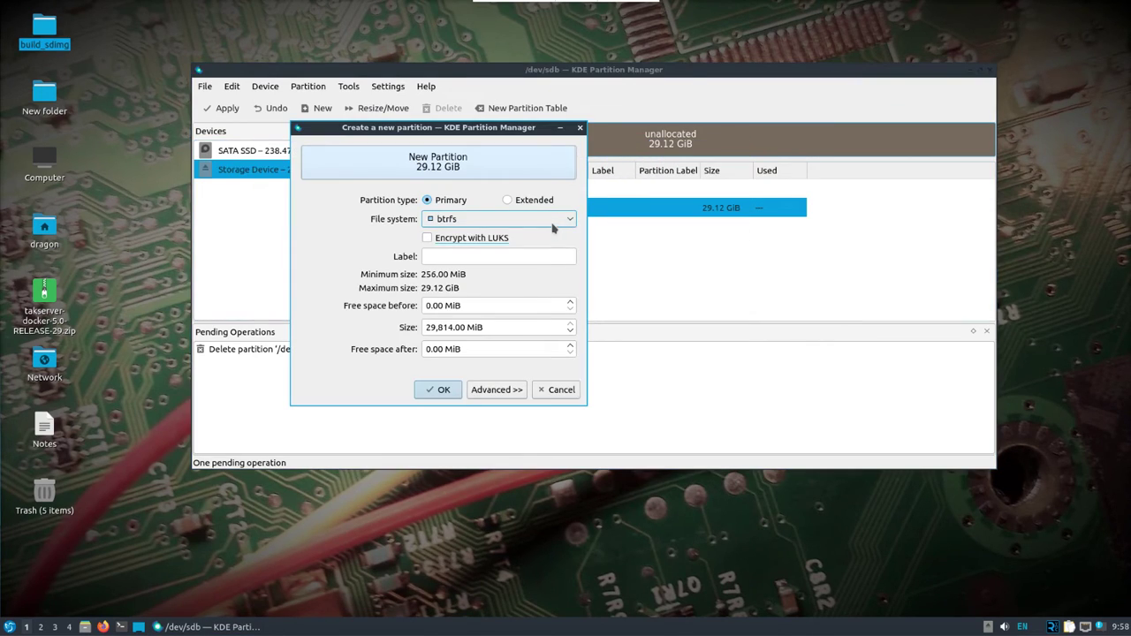
pyautogui.click(555, 222)
pyautogui.click(473, 320)
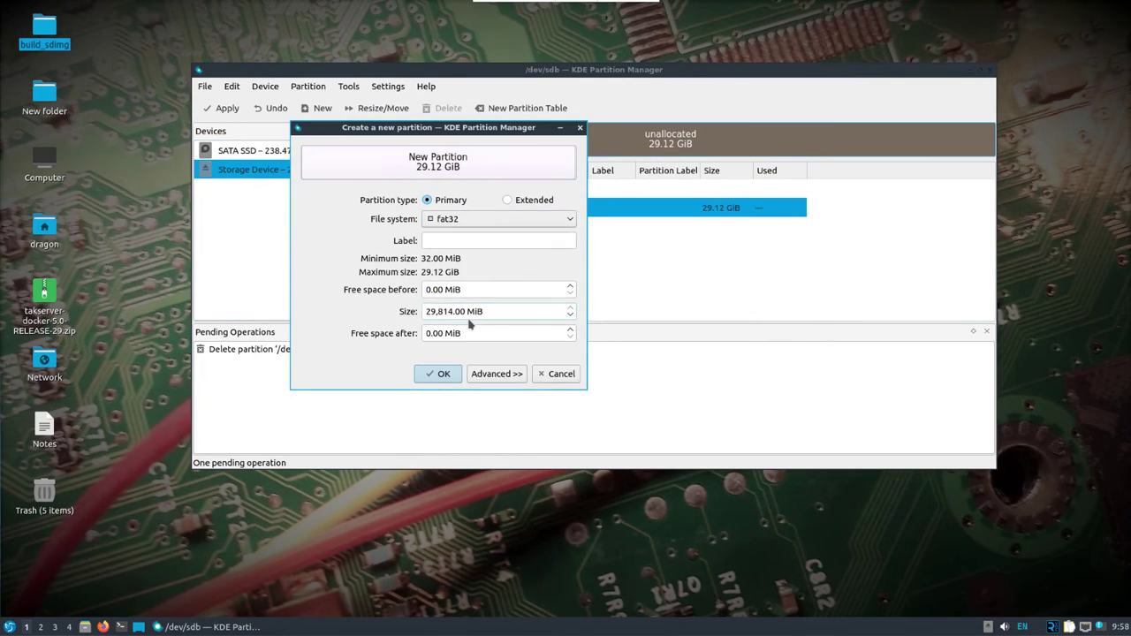
pyautogui.click(434, 383)
pyautogui.click(230, 110)
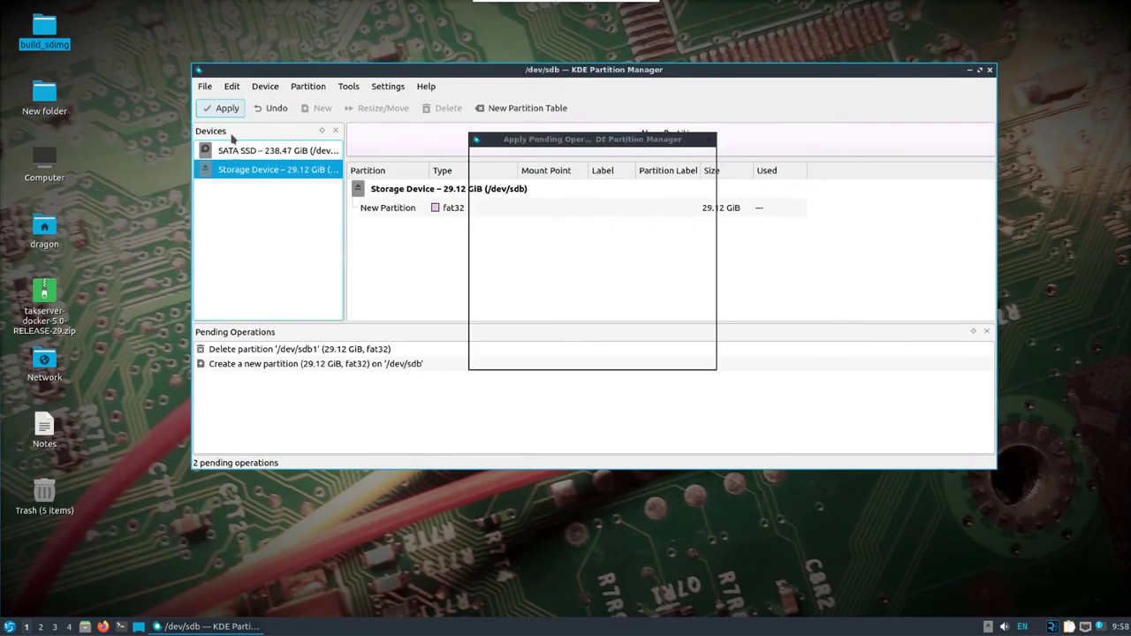
# Confirm the pending operations and let them finish, leaving a 29.12 GiB fat32 partition
pyautogui.click(580, 354)
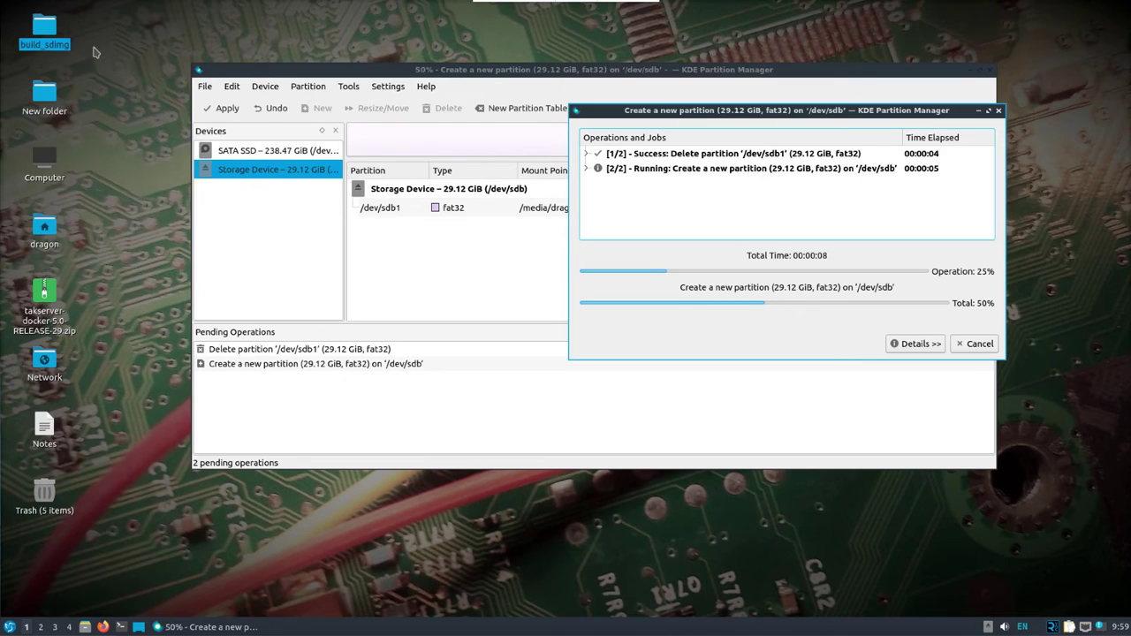
pyautogui.click(119, 55)
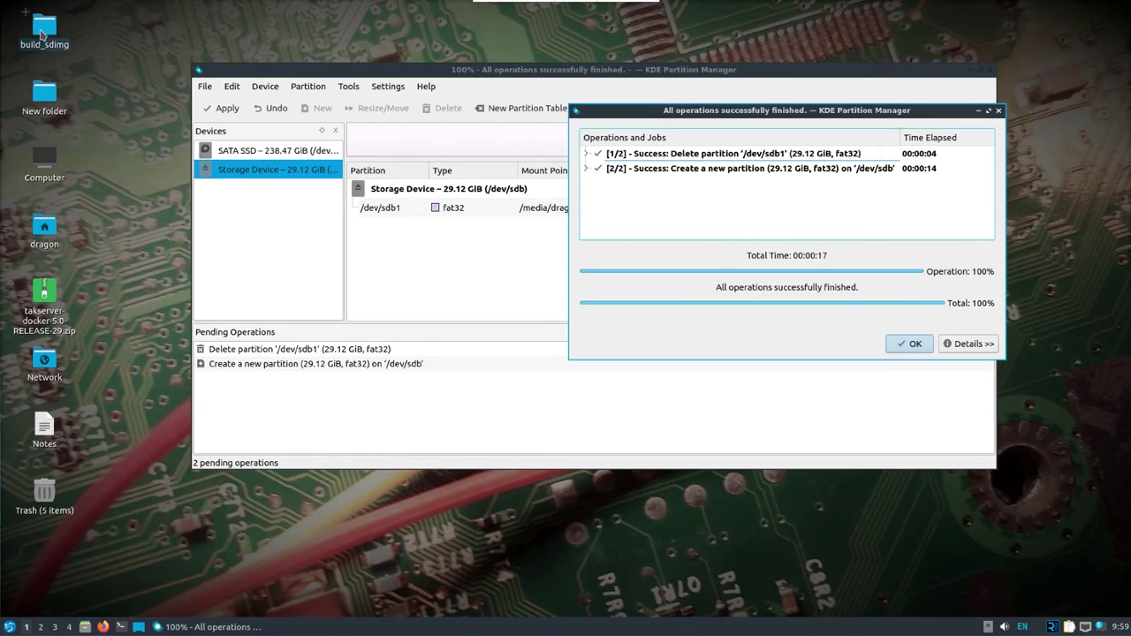
# Copy the five boot image files from build_sdimg and dismiss the operations report
pyautogui.doubleClick(41, 33)
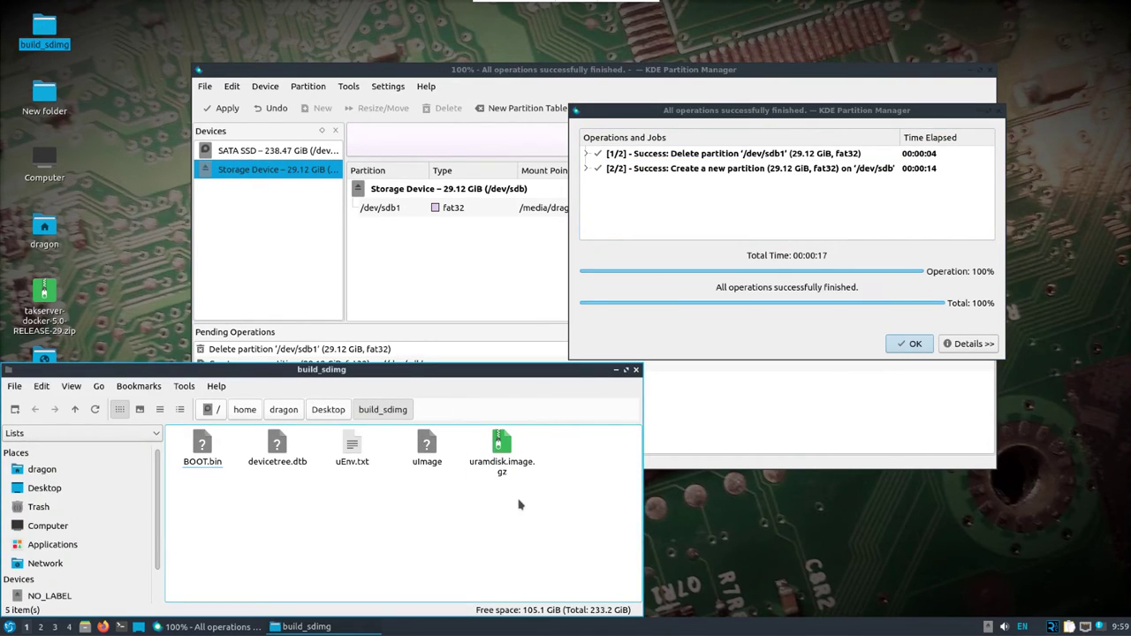
pyautogui.moveTo(533, 495); pyautogui.dragTo(207, 444)
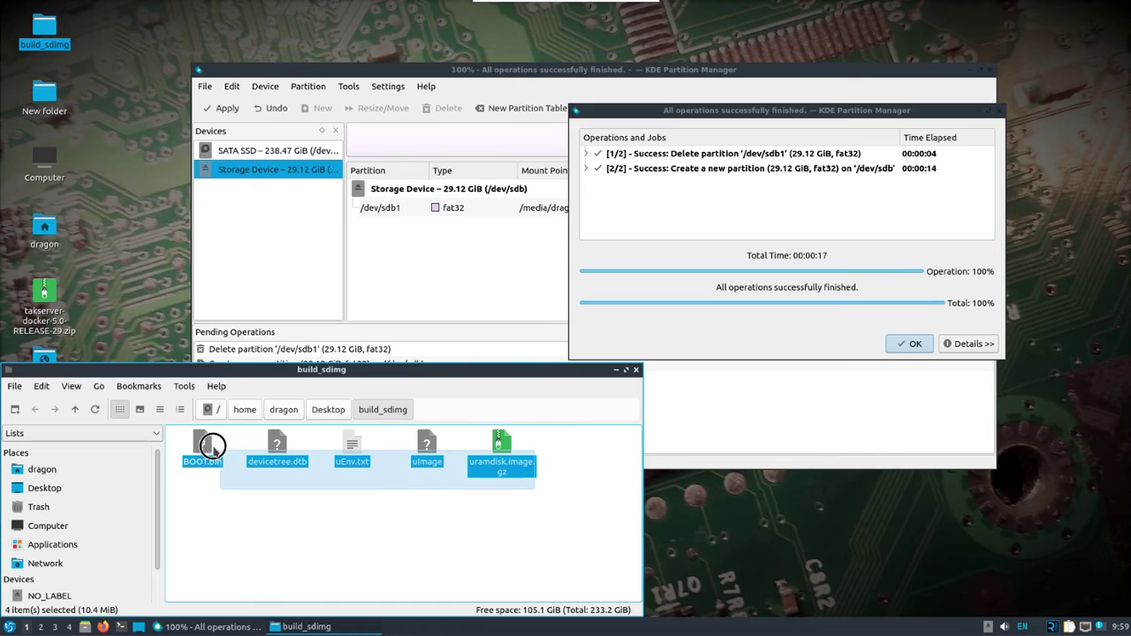
pyautogui.rightClick(205, 445)
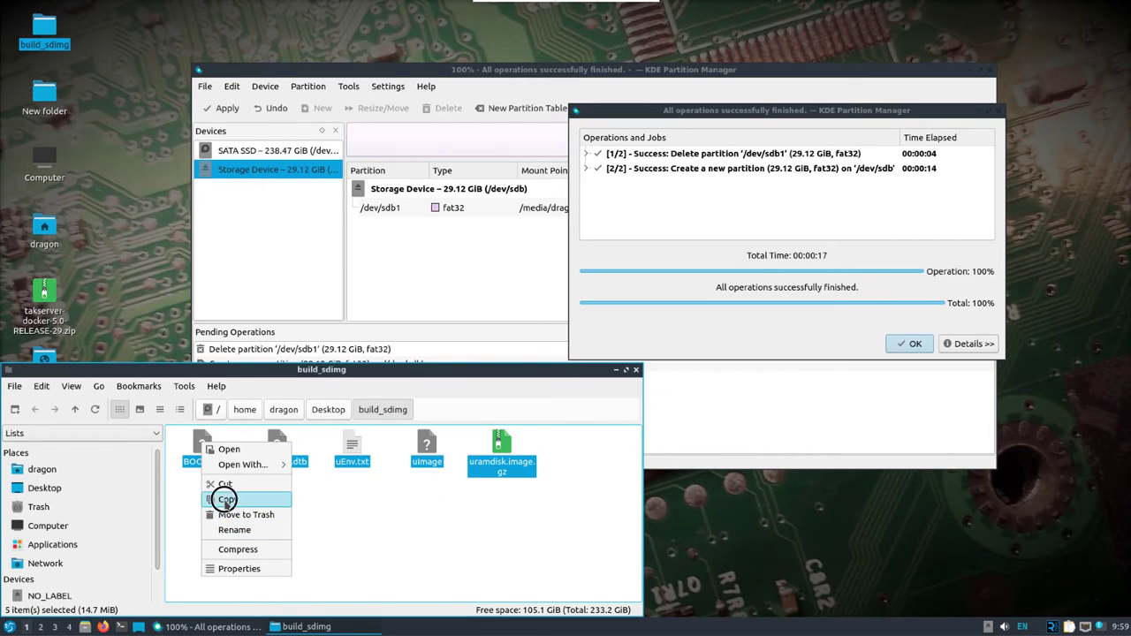
pyautogui.press('Escape')
pyautogui.click(915, 343)
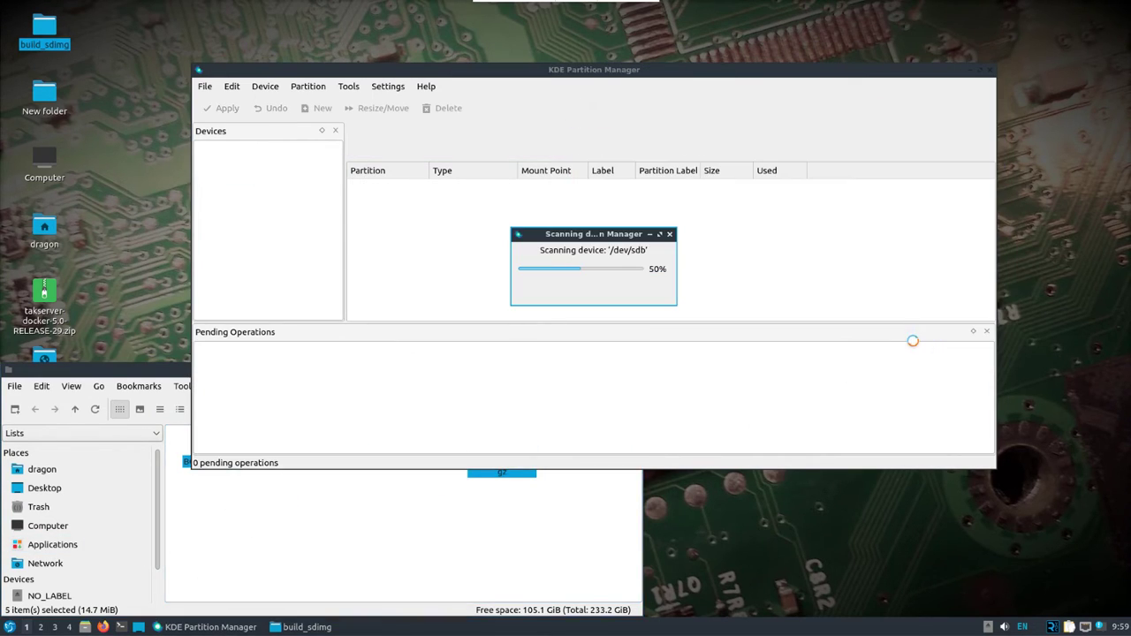
# Paste the boot files onto the NO_LABEL SD card, then eject it
pyautogui.click(72, 596)
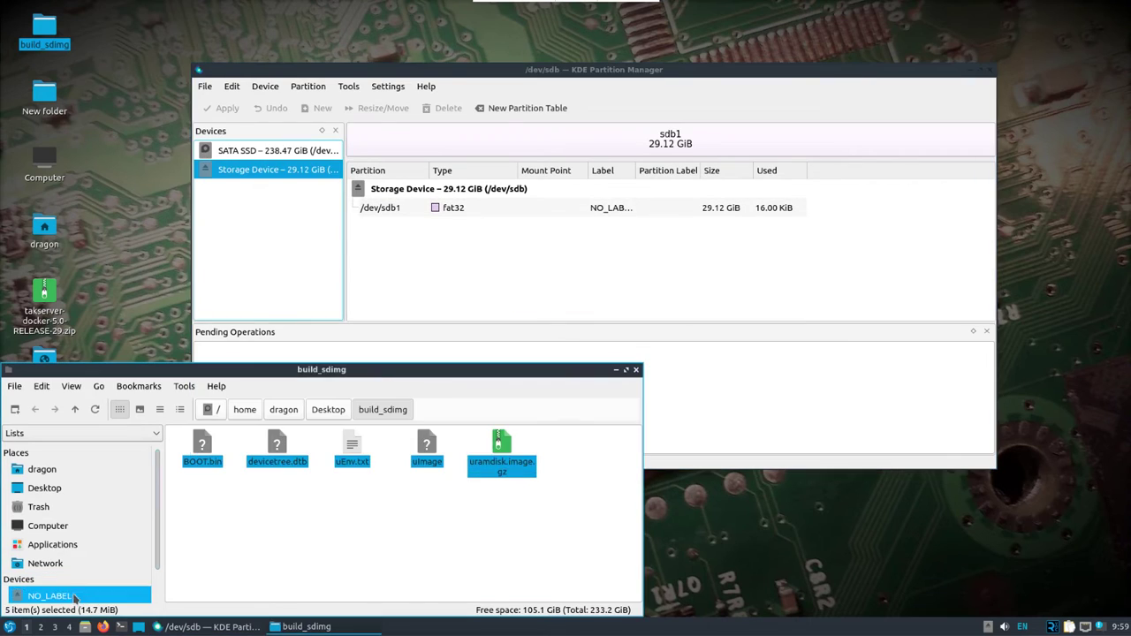
pyautogui.moveTo(304, 291); pyautogui.dragTo(586, 58)
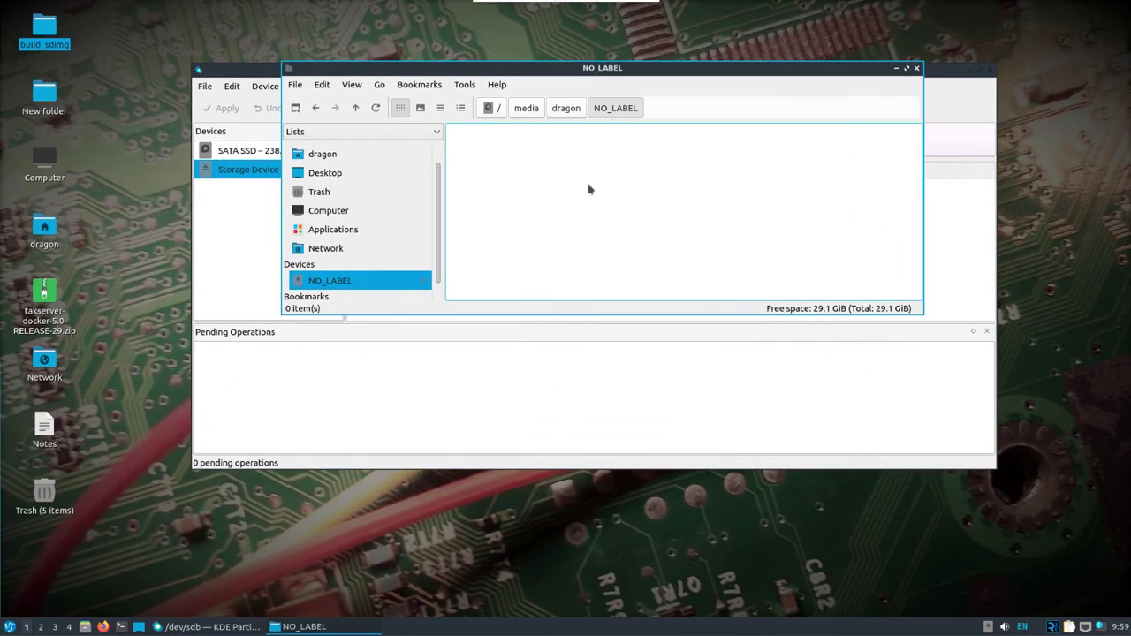
pyautogui.rightClick(589, 186)
pyautogui.click(645, 212)
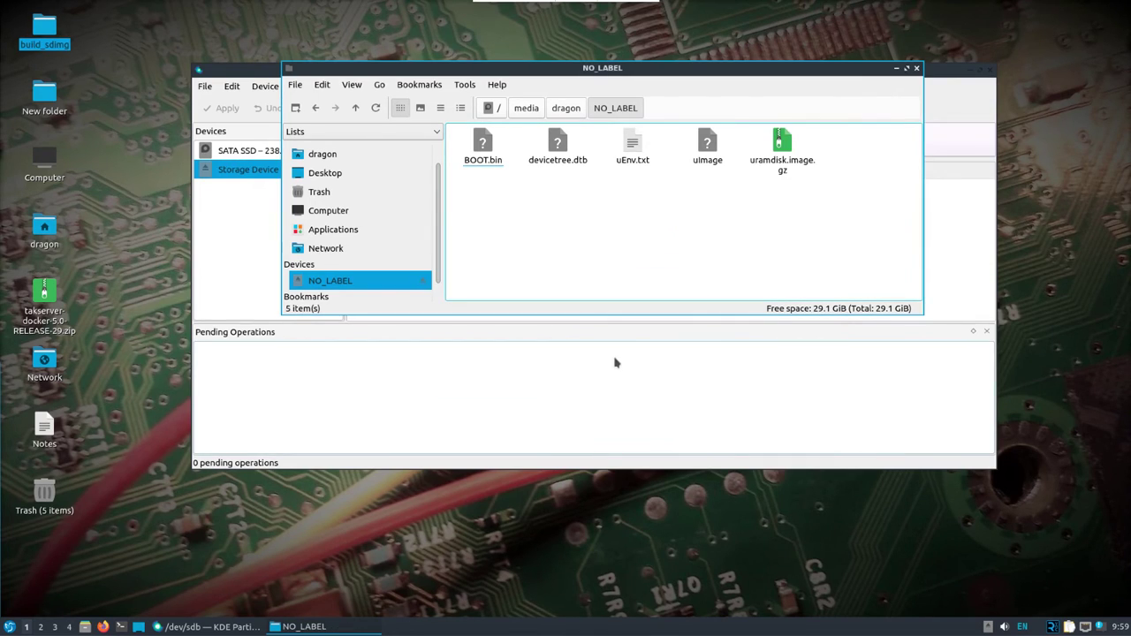
pyautogui.click(423, 284)
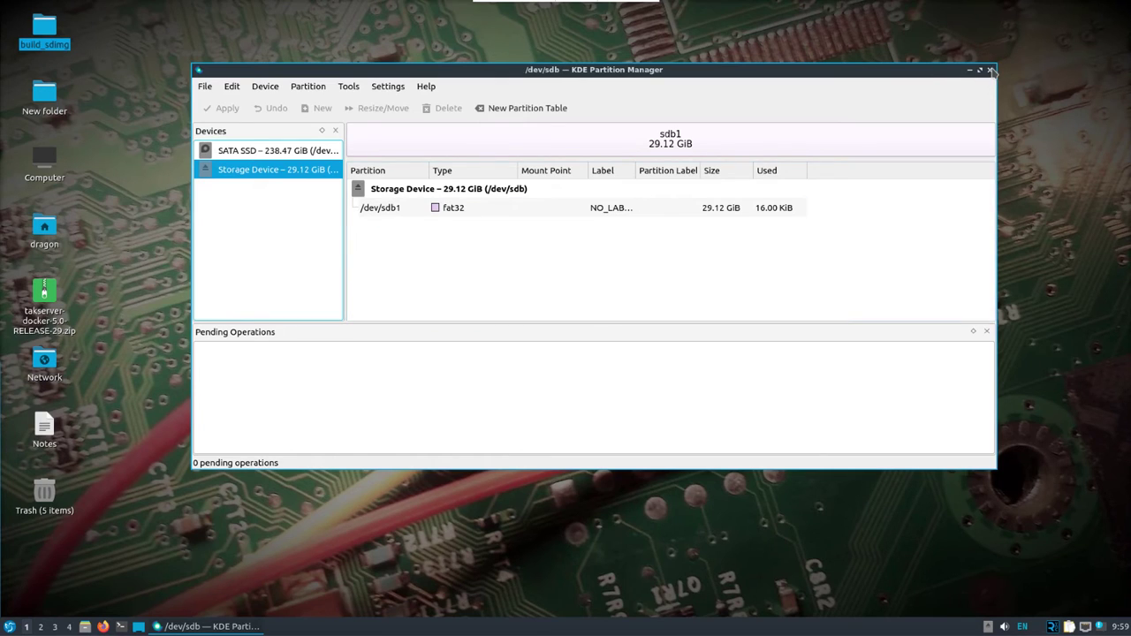
# Close Partition Manager and run 'apt install tio' in a new terminal; tio 1.32-1 is already newest
pyautogui.click(989, 69)
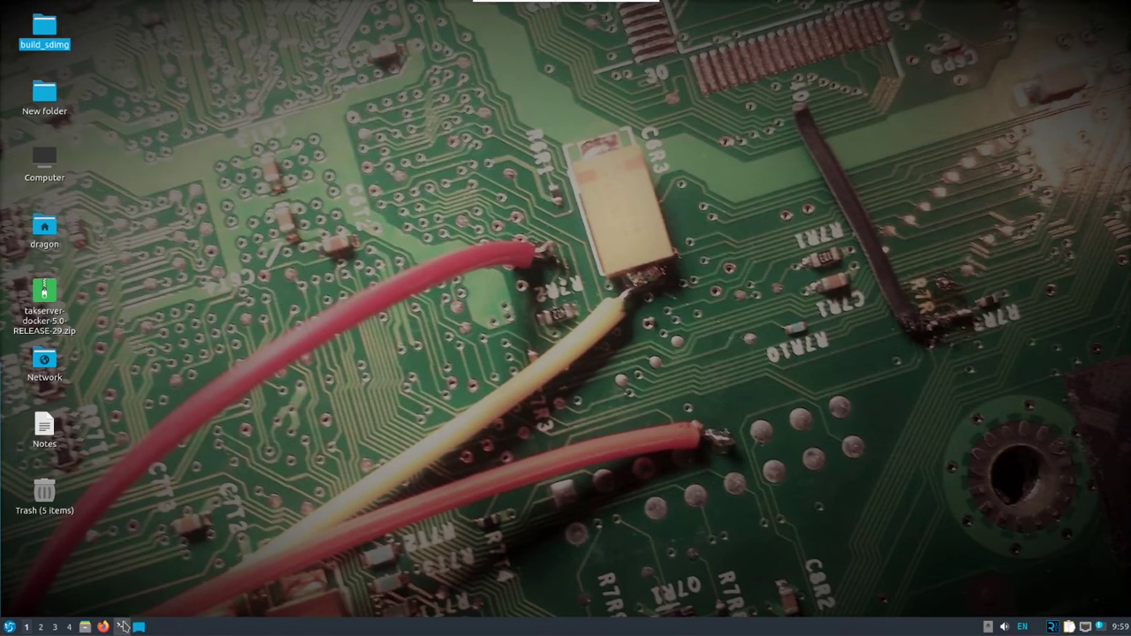
pyautogui.click(121, 626)
pyautogui.write('a')
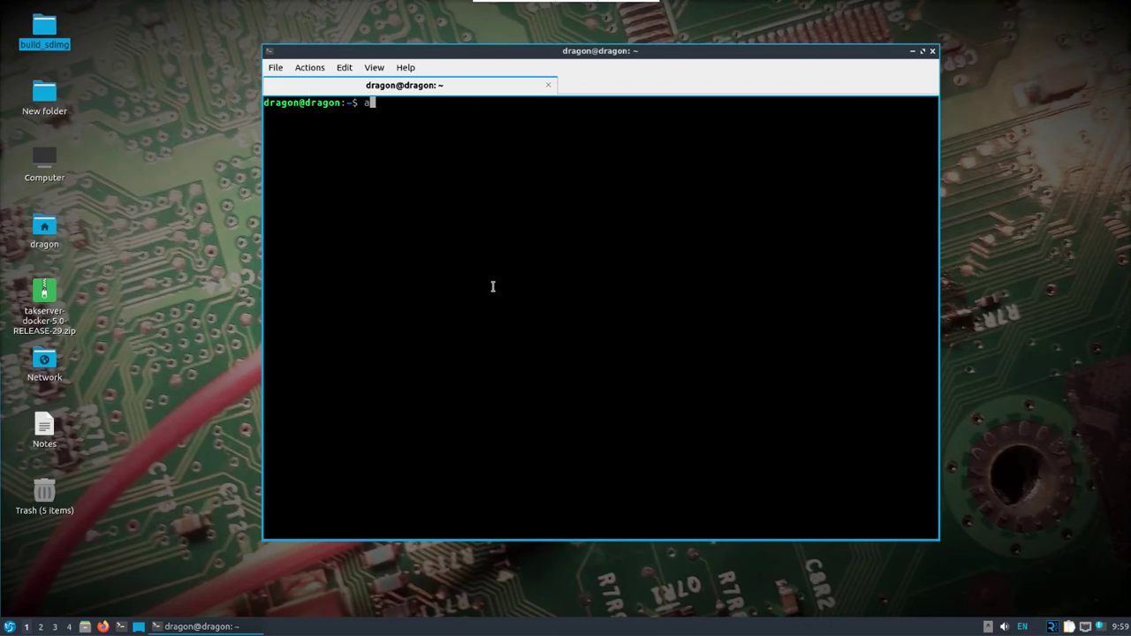
pyautogui.write('udo apt install tio')
pyautogui.press('Return')
pyautogui.press('Return')
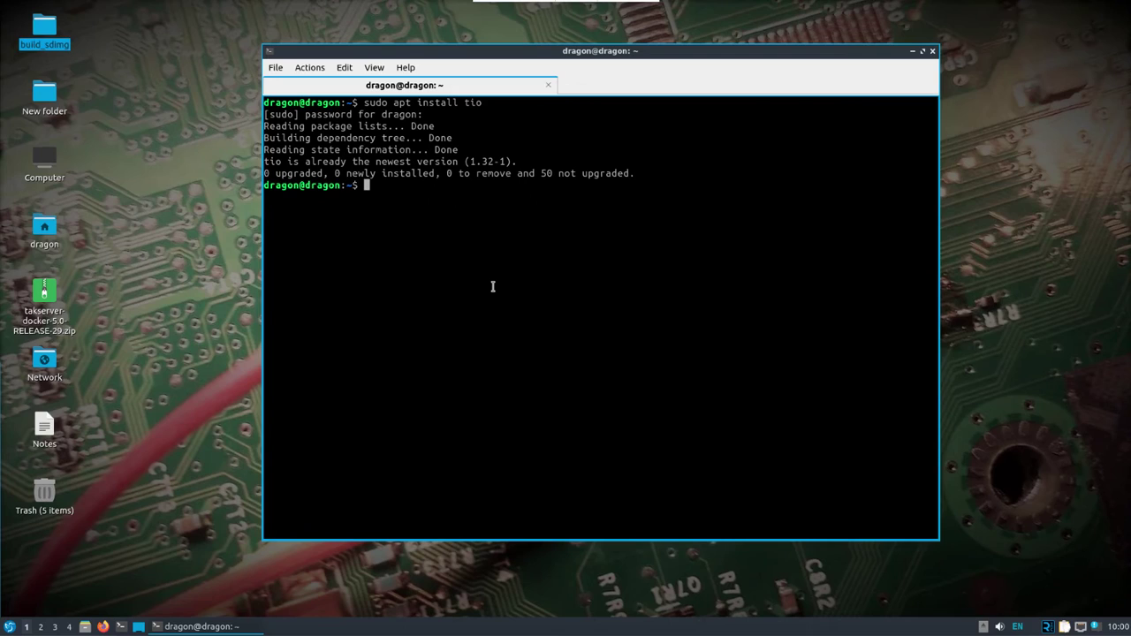
# Type the tio command for the USB serial port /dev/ttyUSB, correcting typos
pyautogui.write('tio /dev/')
pyautogui.write('t')
pyautogui.press('BackSpace')
pyautogui.write('ttyU')
pyautogui.write('SB')
pyautogui.write('90')
pyautogui.press('BackSpace')
pyautogui.press('BackSpace')
# Start tio on /dev/ttyUSB0 and enter 'boot' at the ANTSDR U-Boot prompt
pyautogui.write('0')
pyautogui.press('Return')
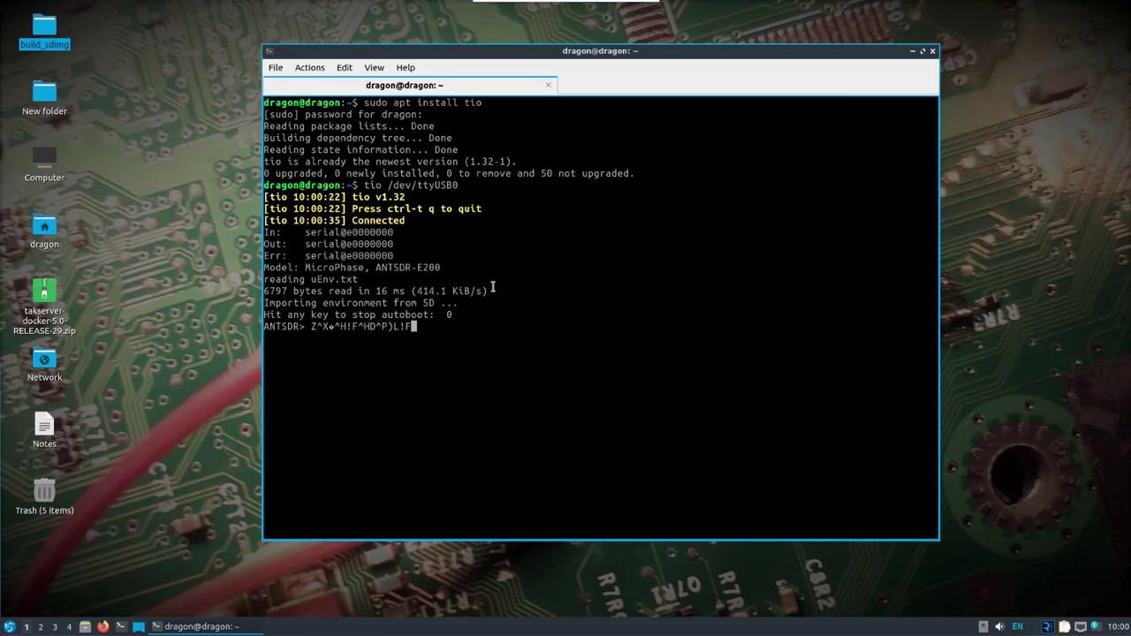
pyautogui.write('boot')
pyautogui.press('Return')
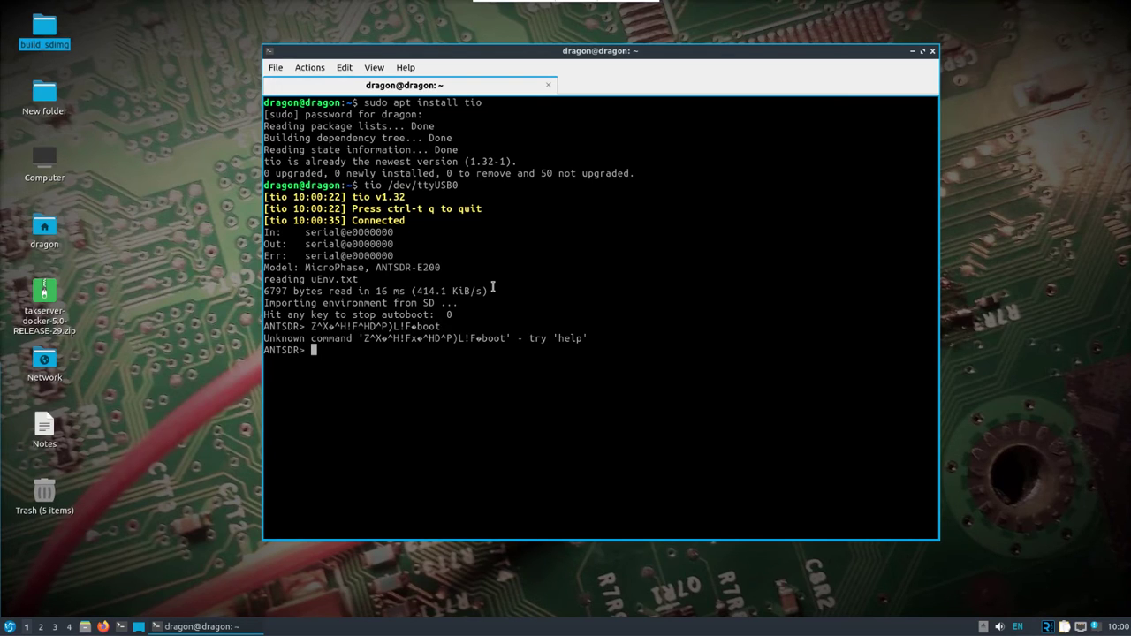
# Run 'help' to list the available U-Boot commands and scroll through them
pyautogui.write('help')
pyautogui.press('Return')
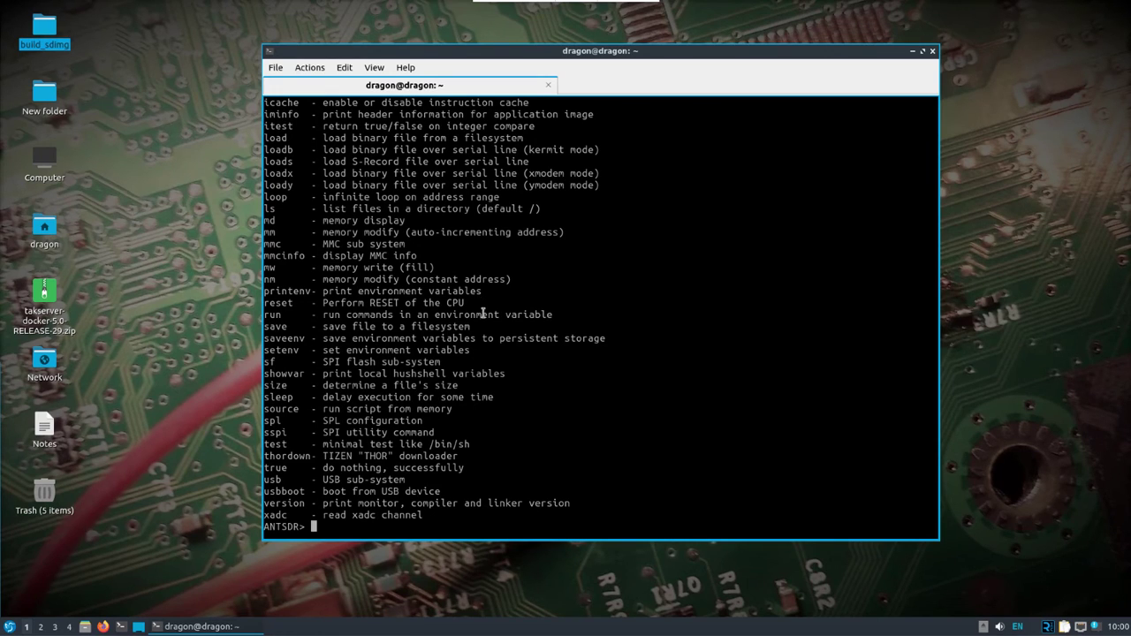
pyautogui.scroll(1, 481, 319)
pyautogui.scroll(3, 481, 320)
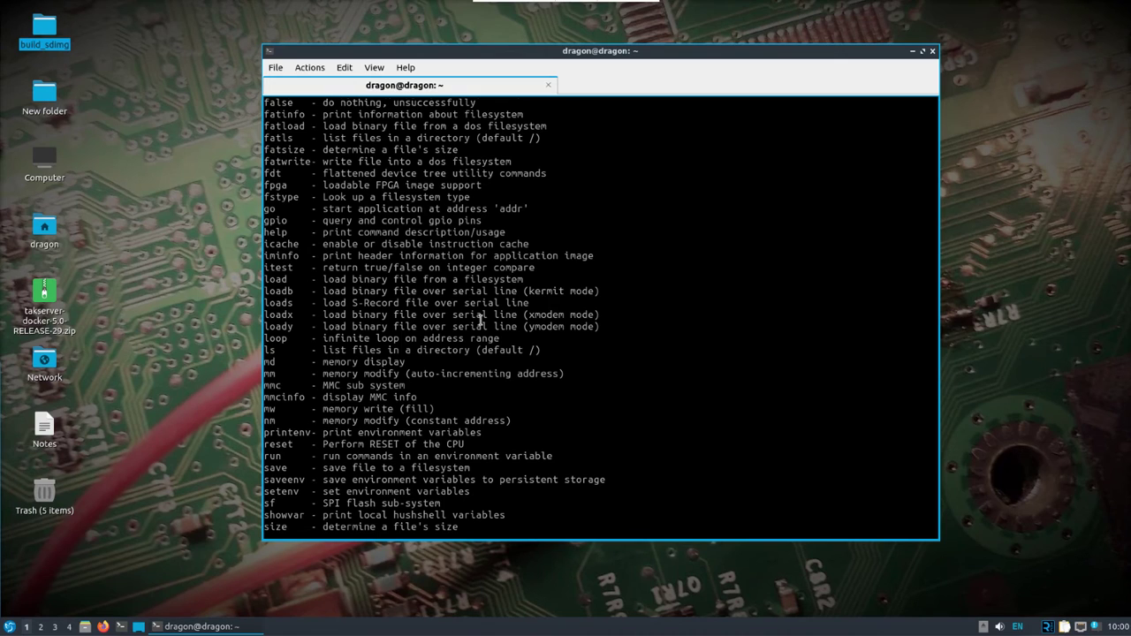
pyautogui.scroll(-4, 480, 319)
# Review the 'load' command usage, then run 'boot' to start Linux from the SD card
pyautogui.write('load')
pyautogui.press('Return')
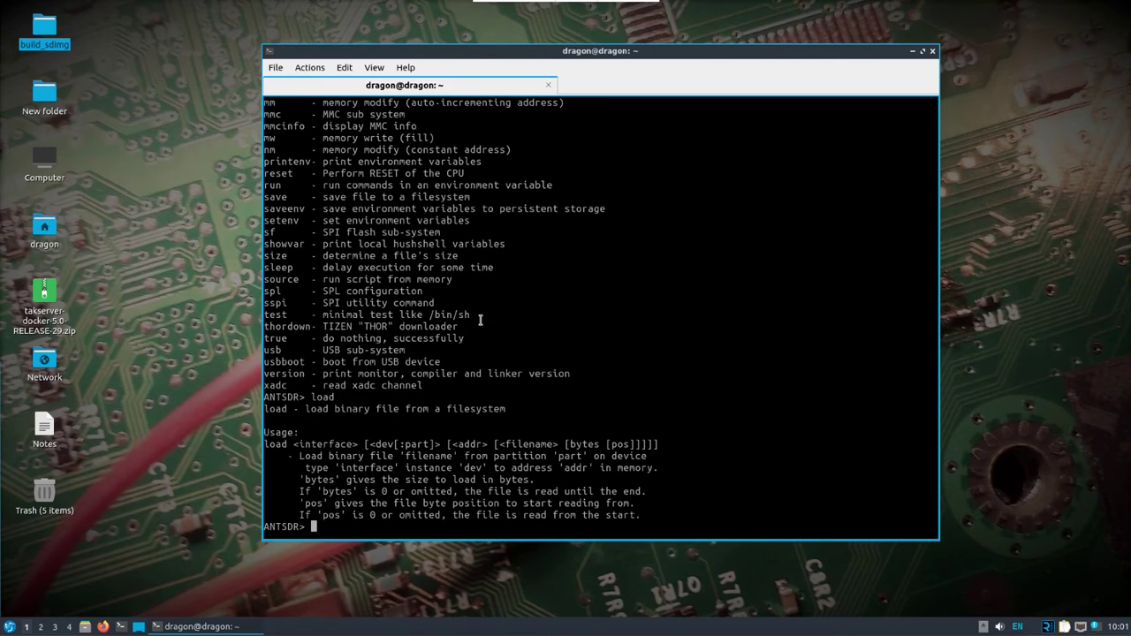
pyautogui.scroll(13, 481, 320)
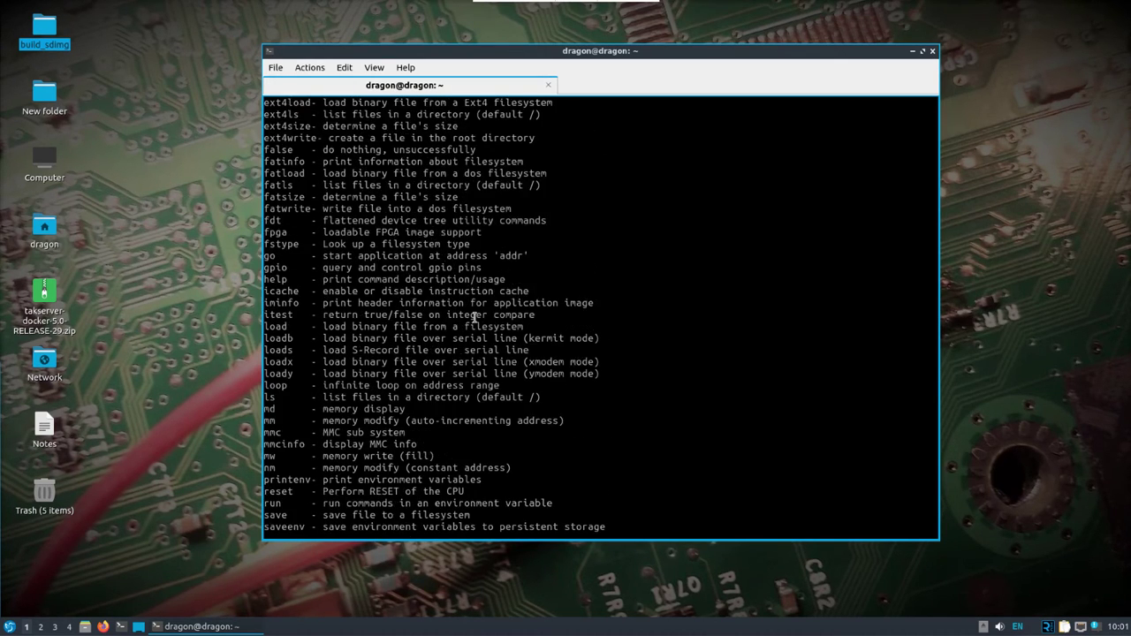
pyautogui.scroll(3, 475, 317)
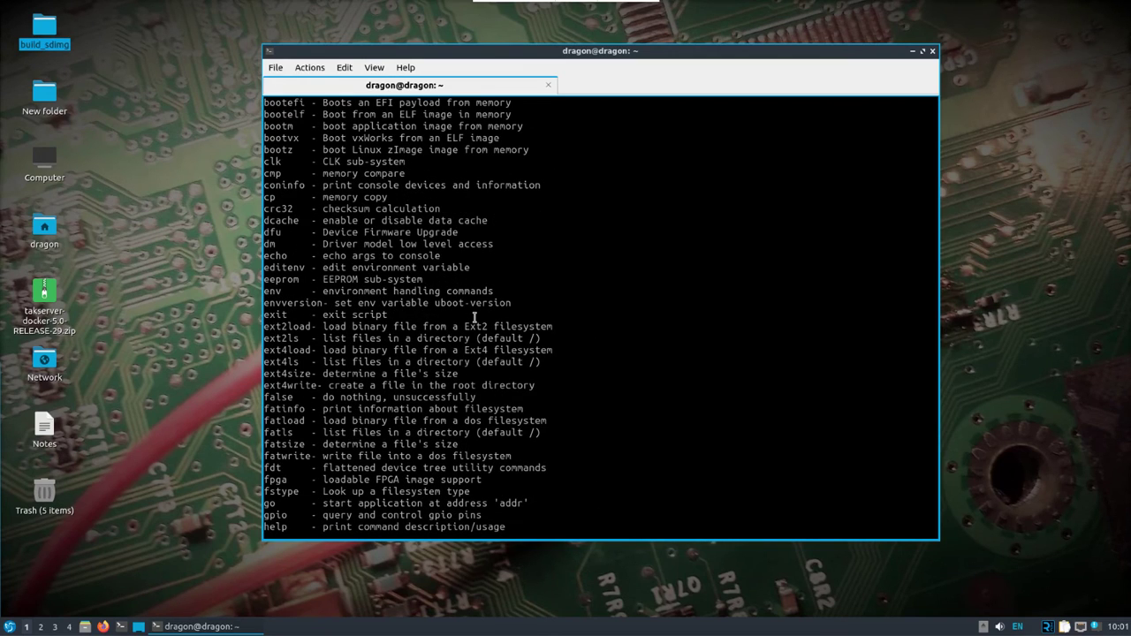
pyautogui.scroll(1, 474, 317)
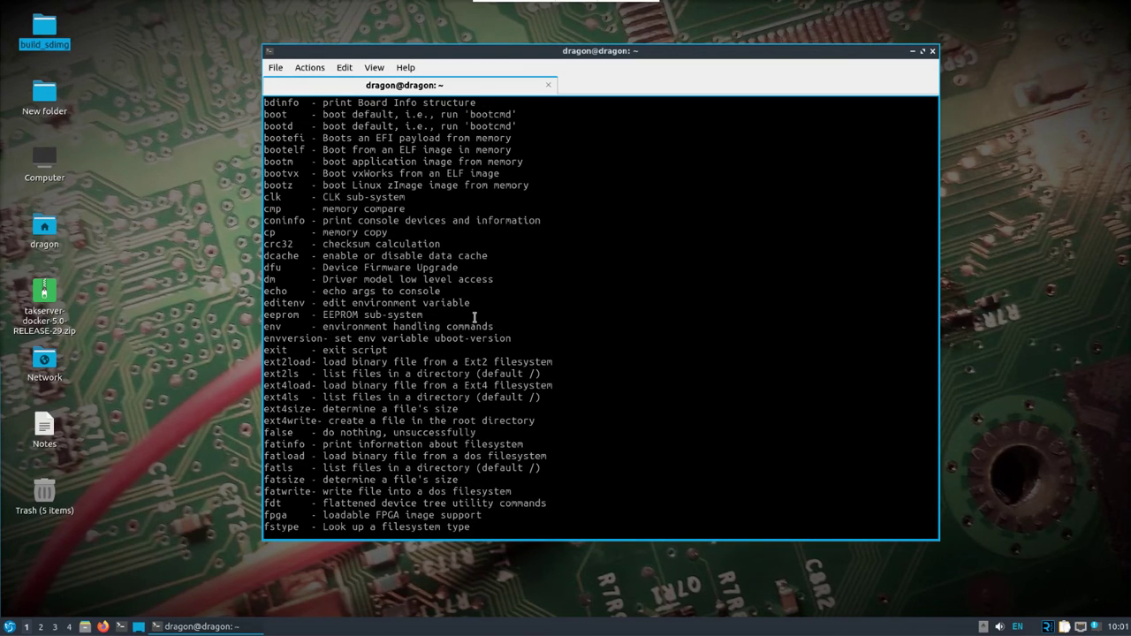
pyautogui.write('boot')
pyautogui.press('Return')
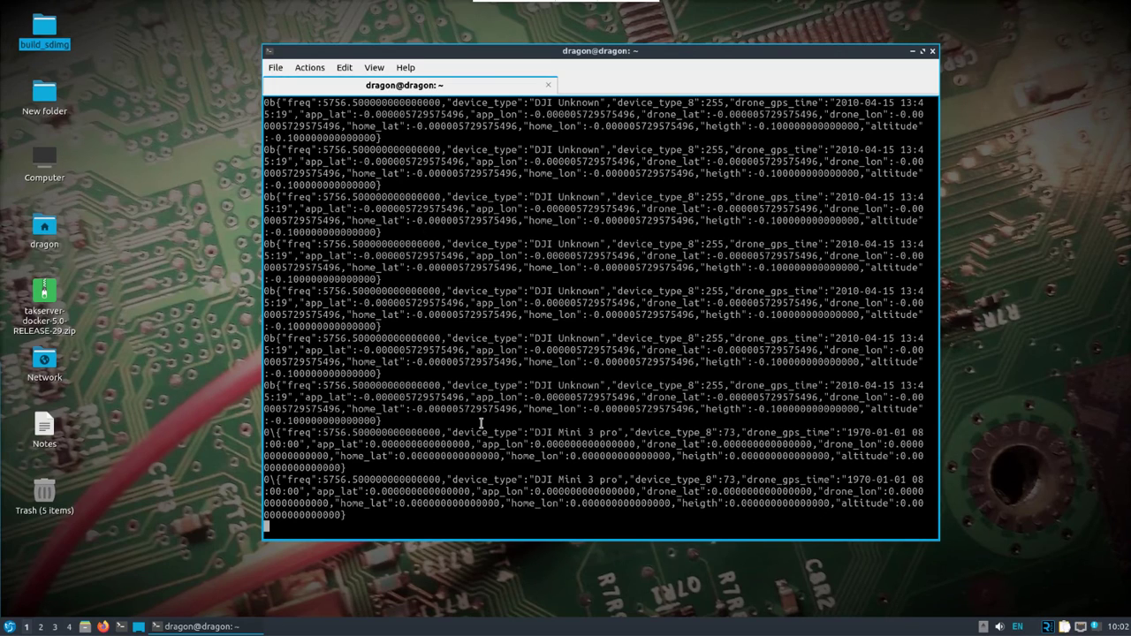
pyautogui.scroll(10, 491, 389)
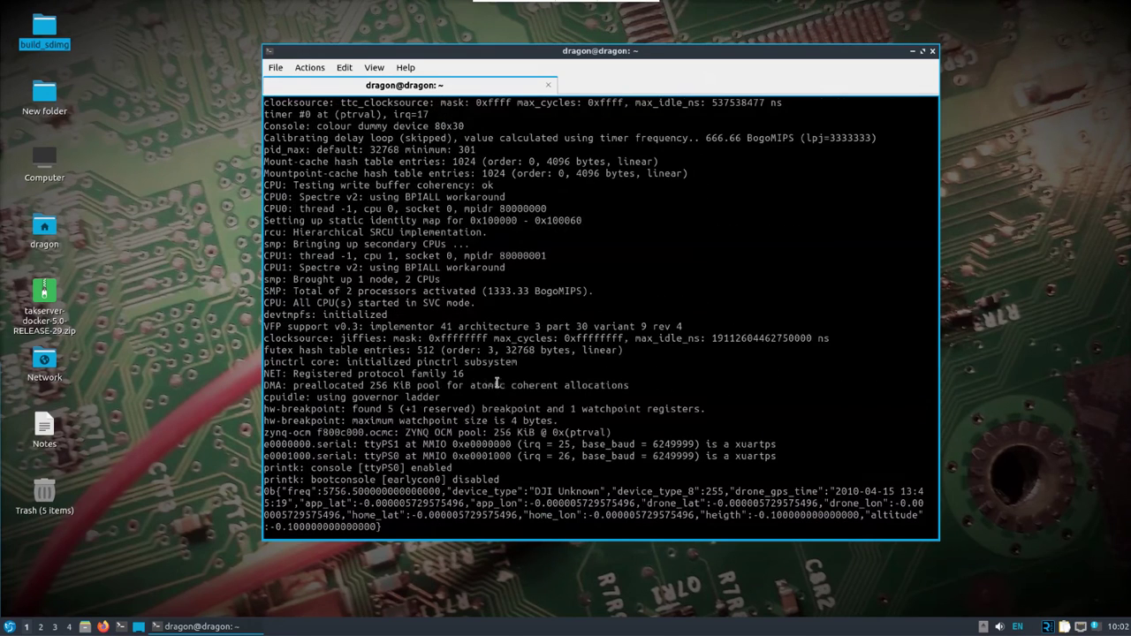
pyautogui.scroll(-2, 489, 381)
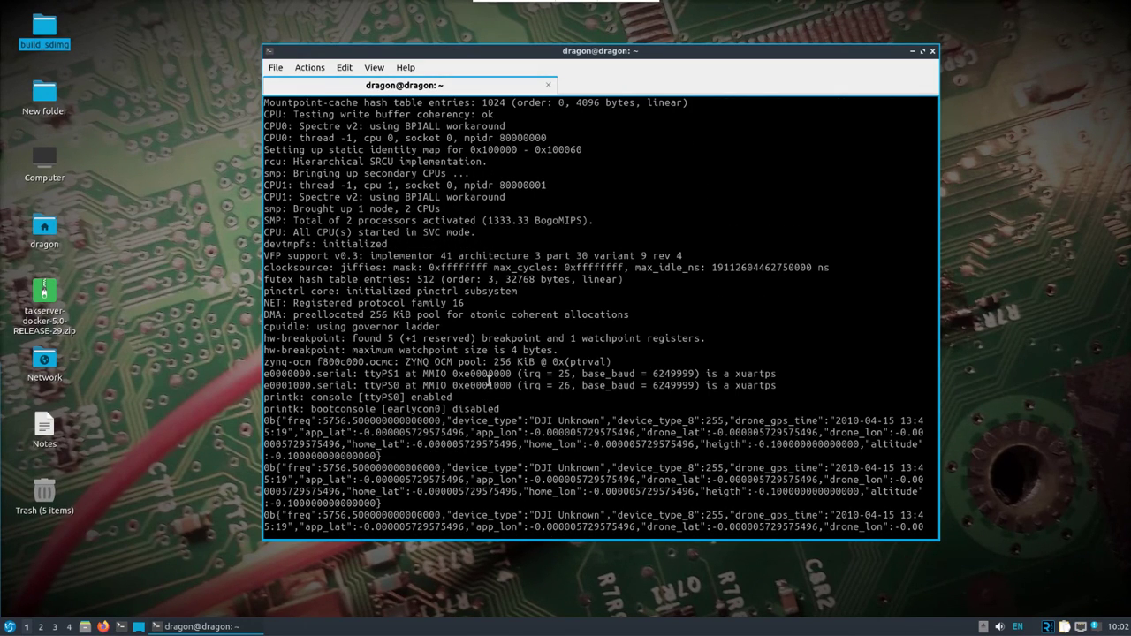
pyautogui.scroll(-1, 488, 380)
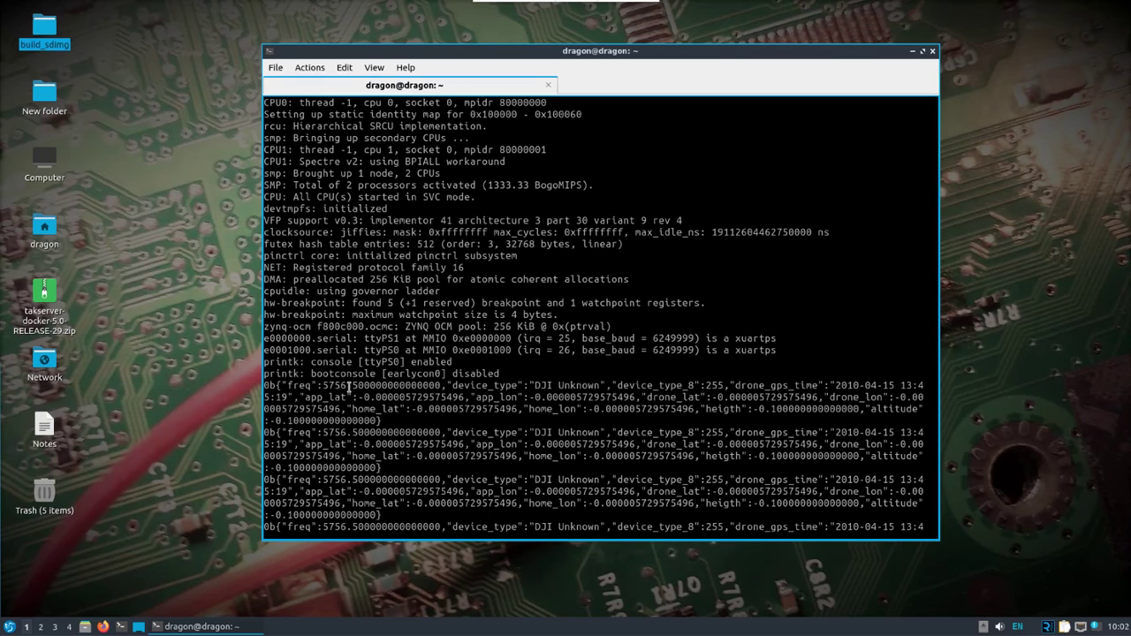
pyautogui.scroll(-1, 349, 422)
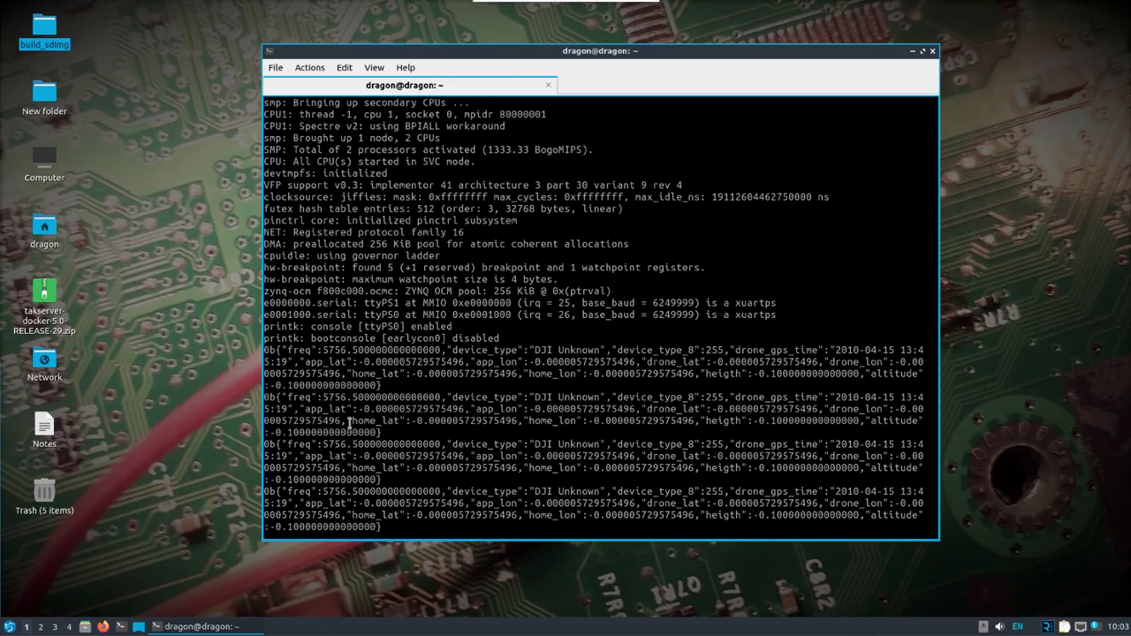
pyautogui.scroll(-6, 349, 423)
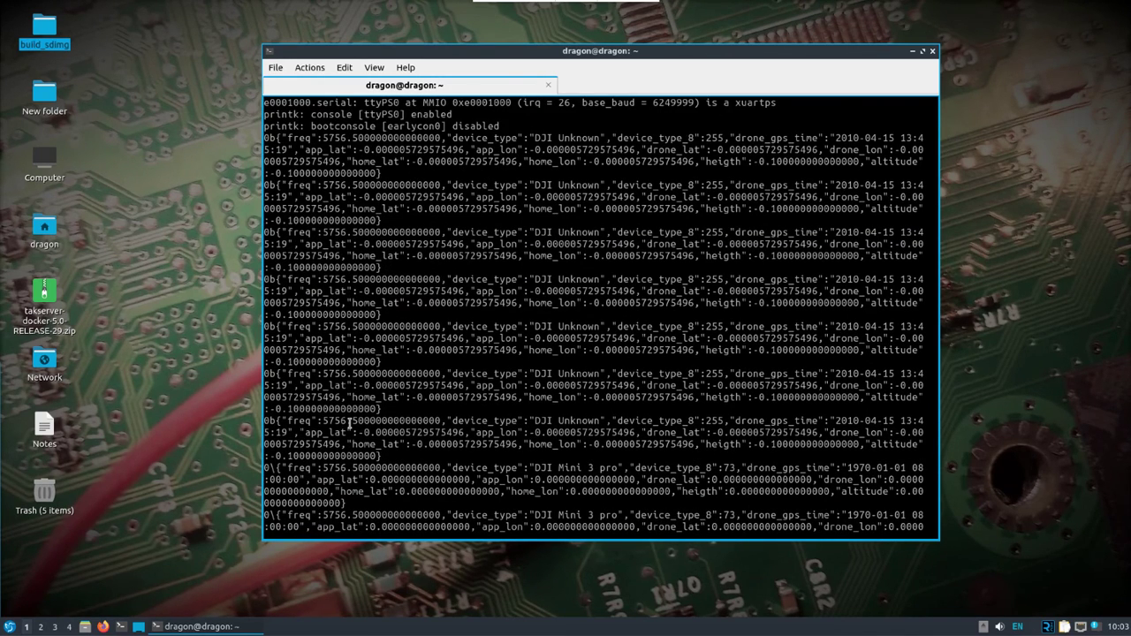
pyautogui.scroll(-1, 349, 422)
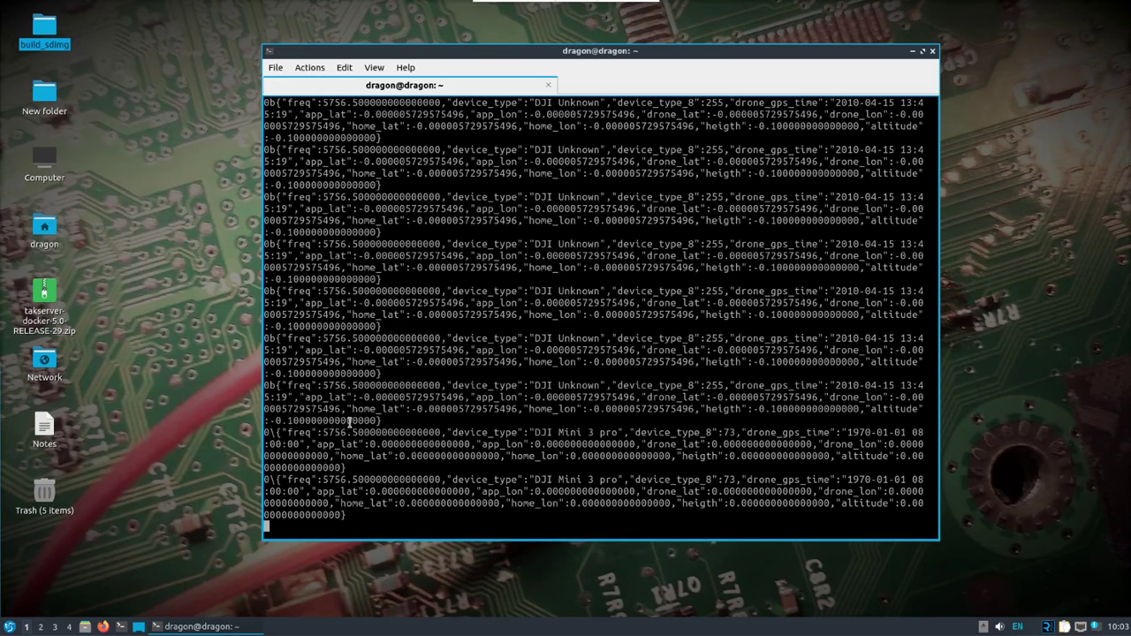